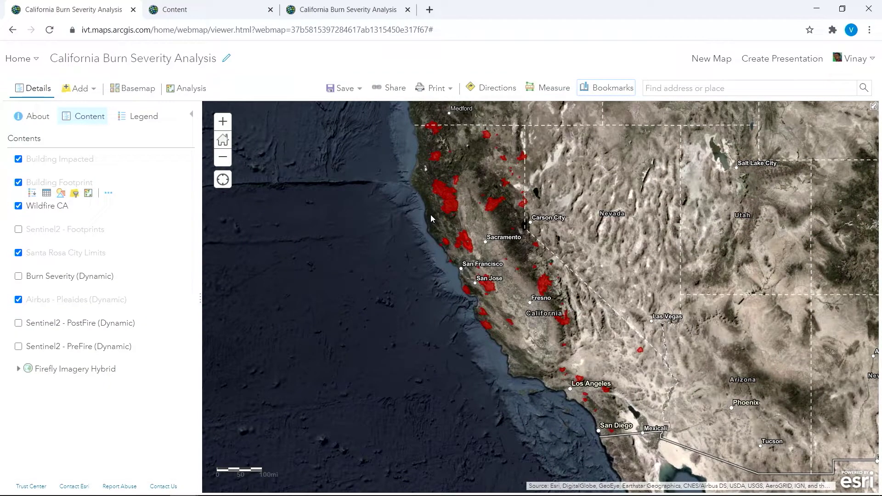
Zoom the map into Santa Rosa, then to the Sentinel2 - Footprints layer extent.
drag(431, 214, 485, 265)
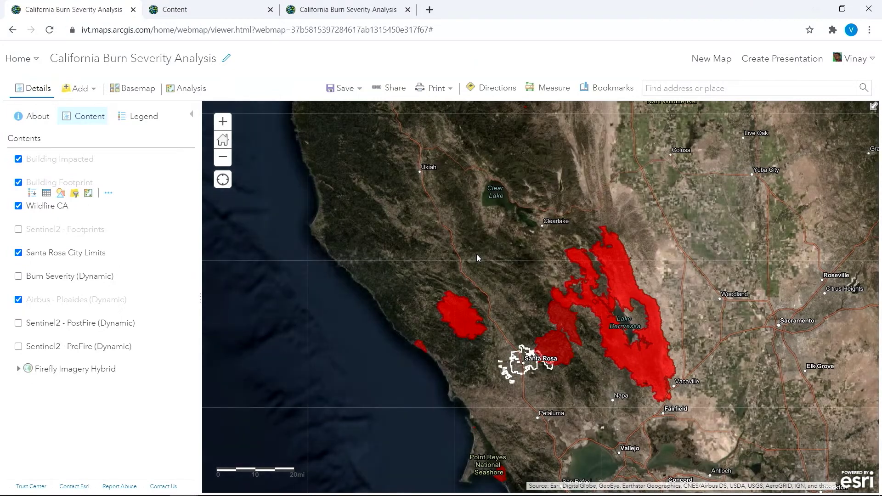
mouse_move(59, 241)
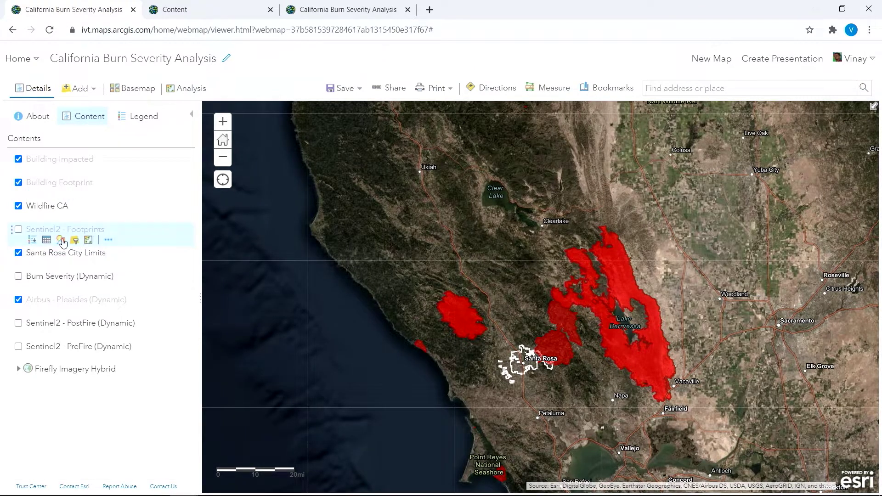
click(108, 241)
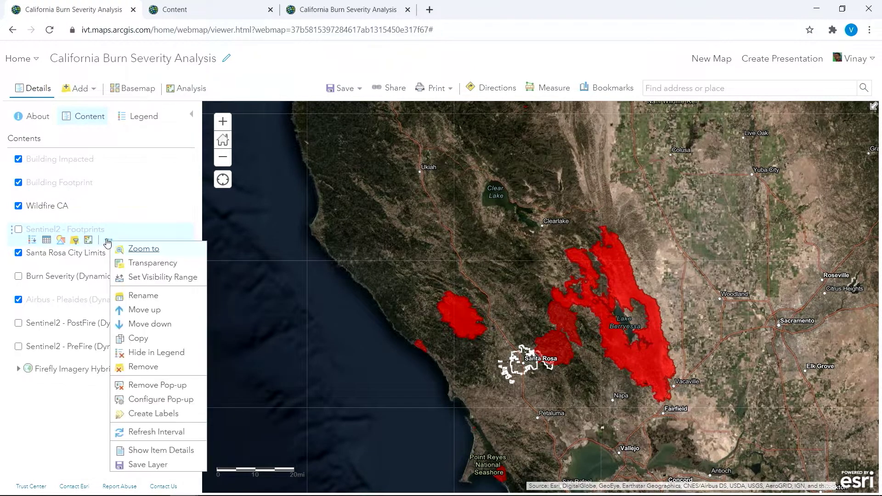
click(151, 253)
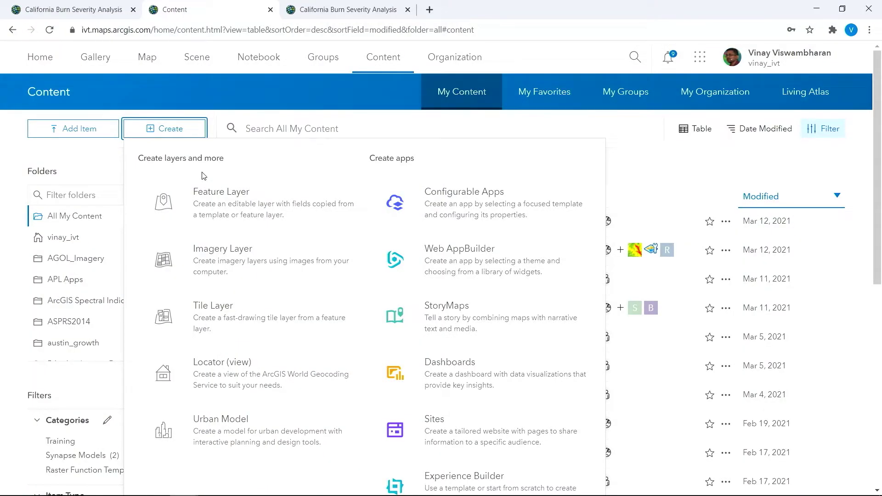
Create a new imagery layer of type Dynamic Imagery Layer instead of Tiled.
click(223, 252)
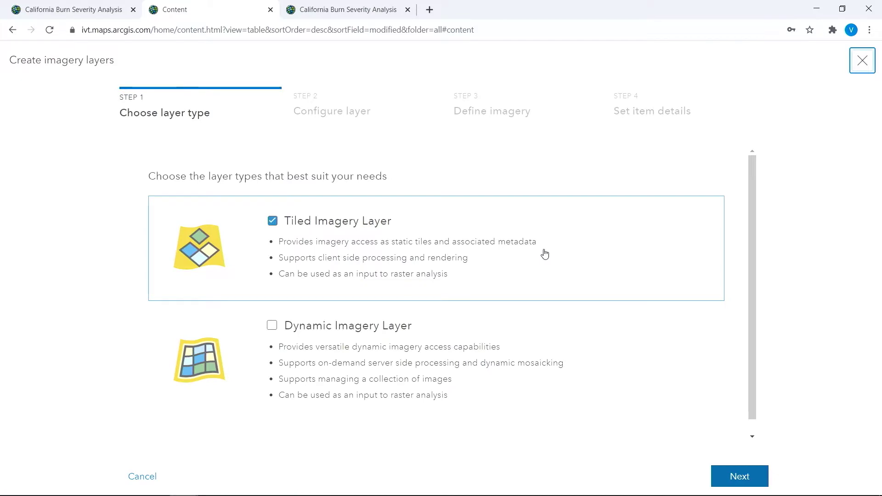
click(544, 254)
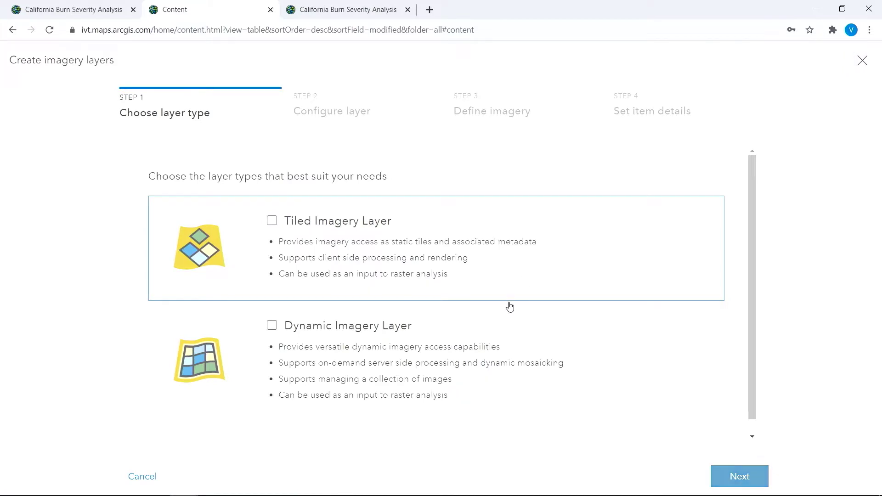
click(507, 369)
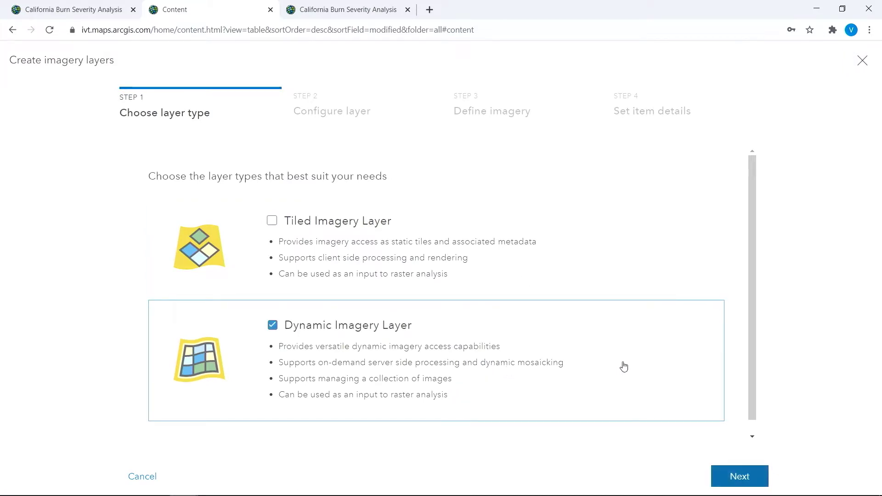
click(731, 468)
click(729, 467)
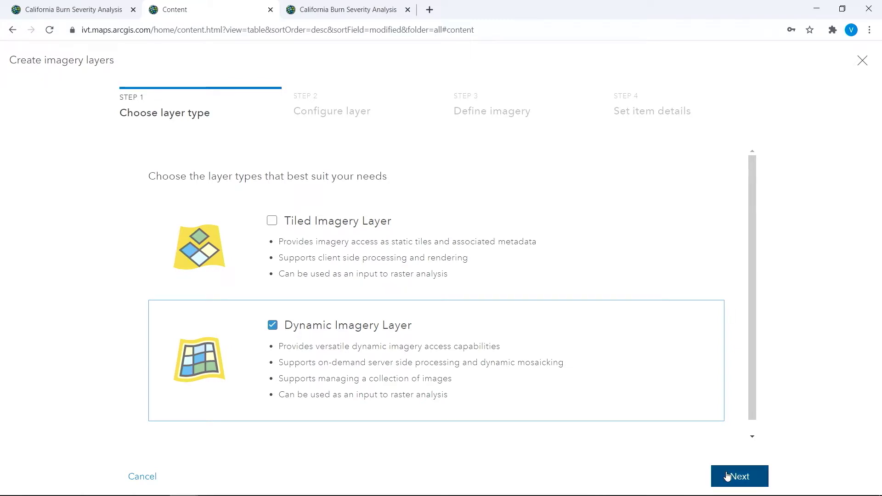
Make the layer an Image Collection with Sentinel-2 as the raster type.
click(525, 404)
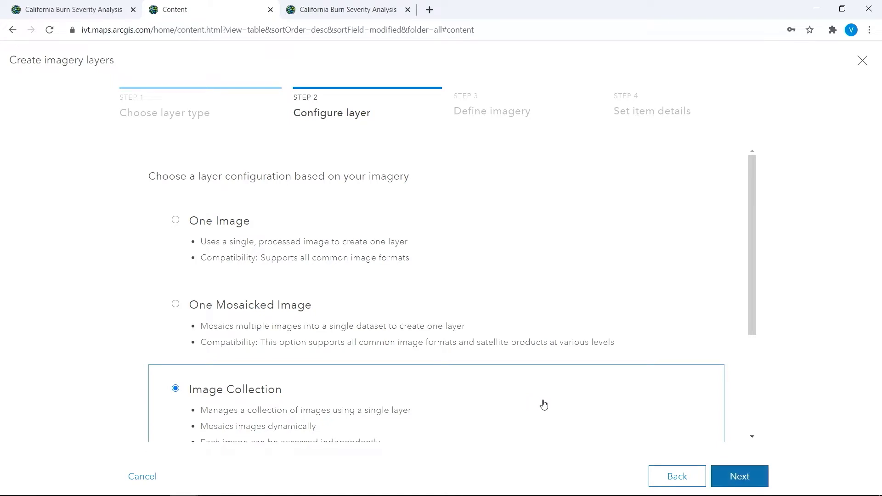
click(760, 476)
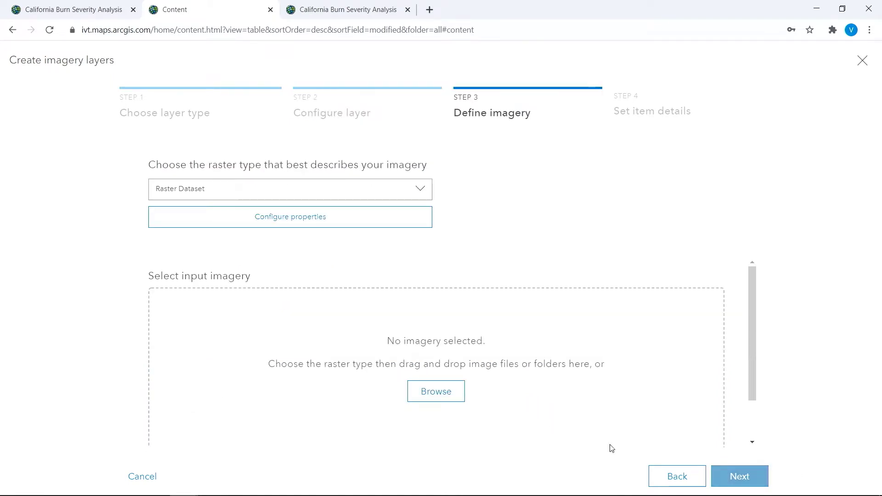
click(408, 194)
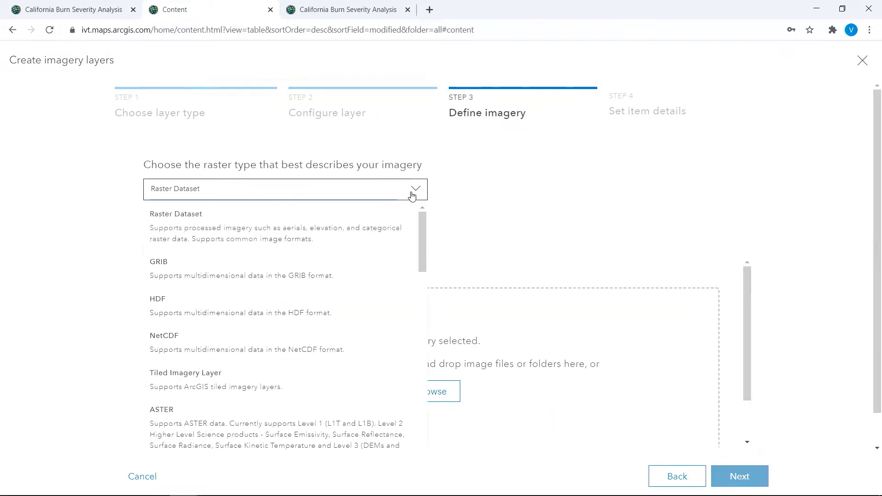
scroll(276, 358, down, 10)
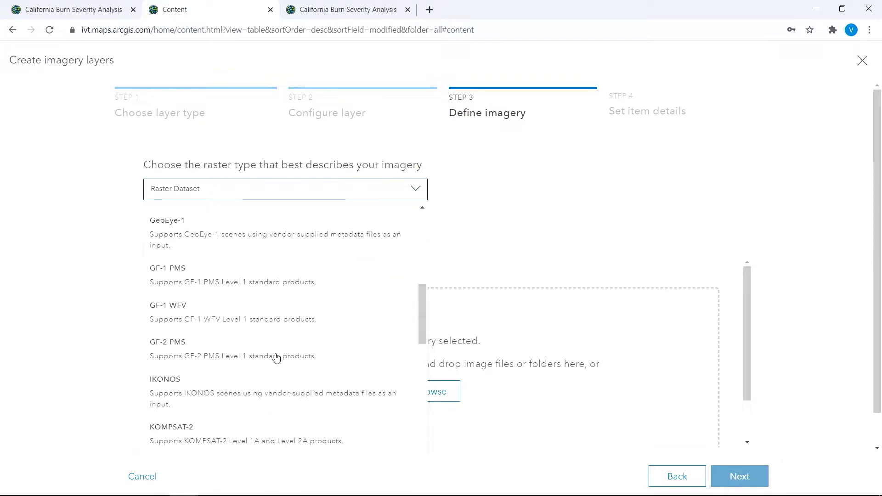
scroll(276, 358, down, 3)
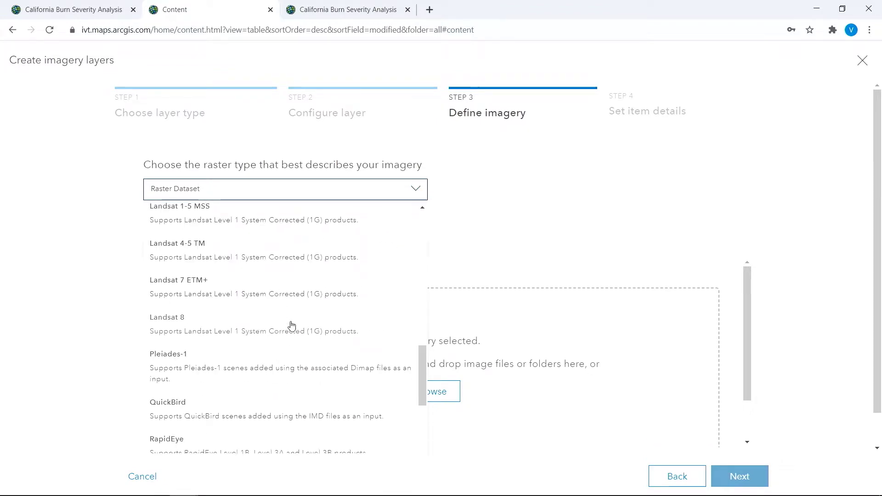
scroll(258, 381, down, 1)
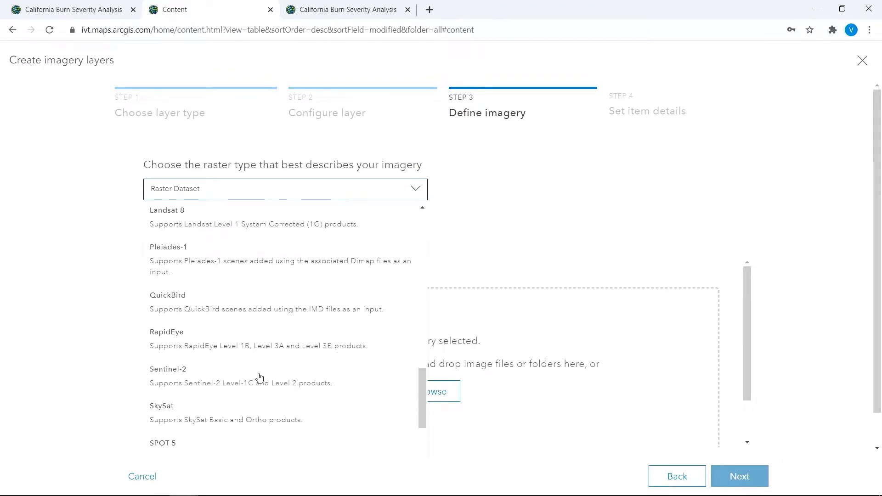
click(280, 366)
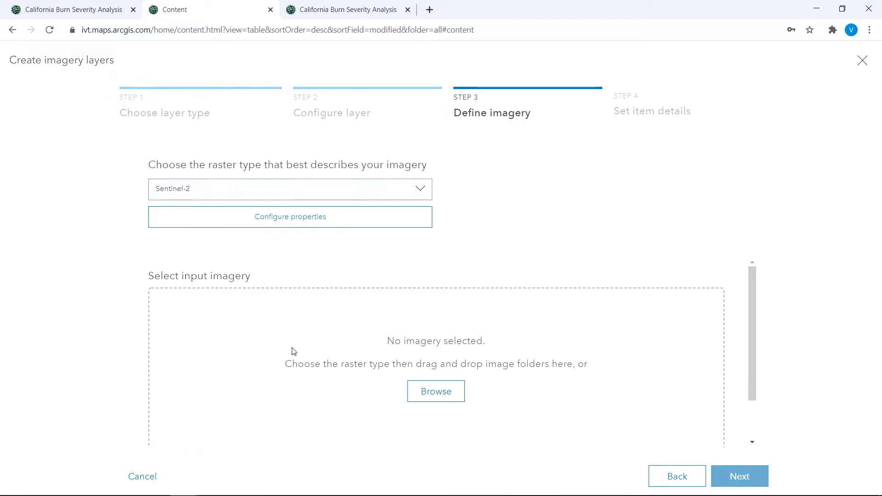
Set the Sentinel-2 NoData value to 0 and add the PostFire image folders.
click(361, 225)
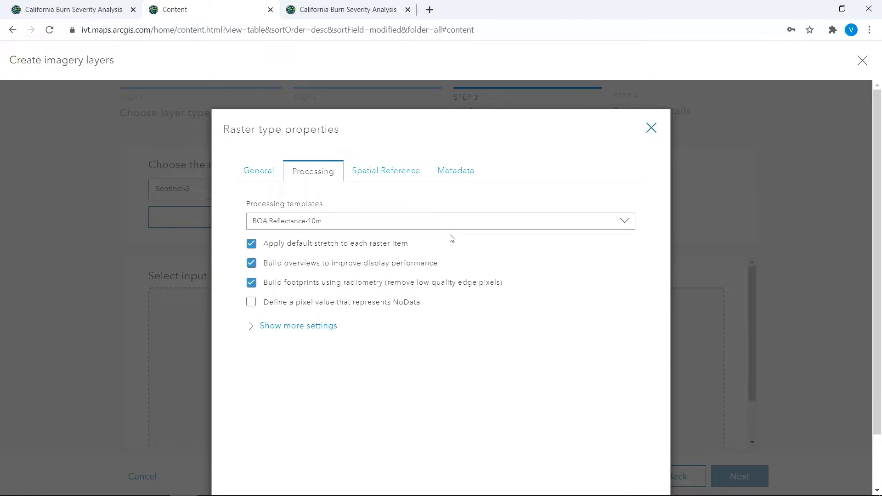
click(398, 307)
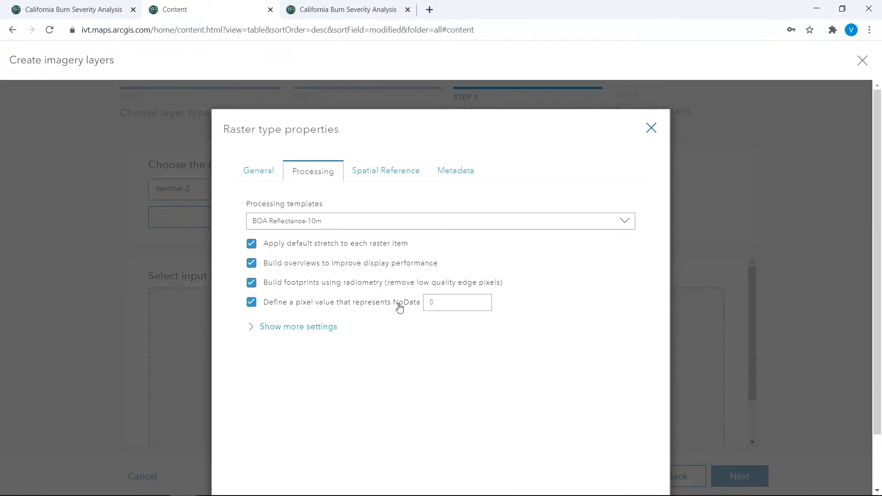
scroll(445, 374, down, 2)
click(562, 447)
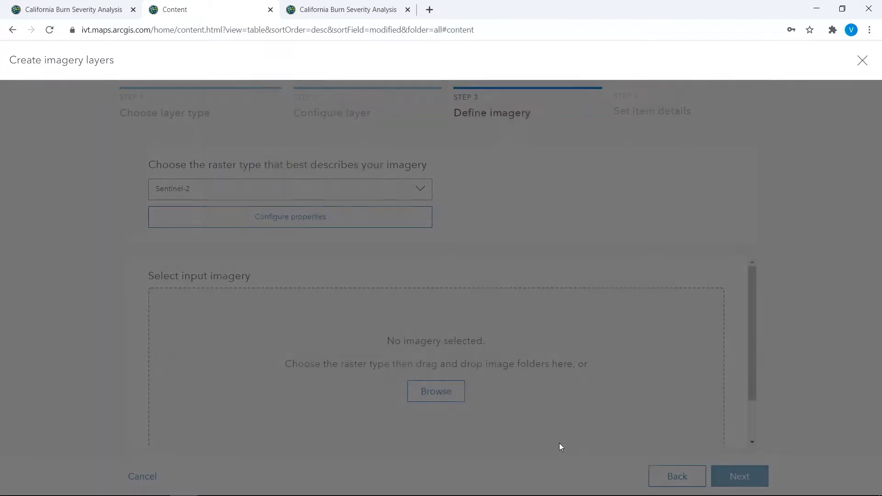
key(alt+Tab)
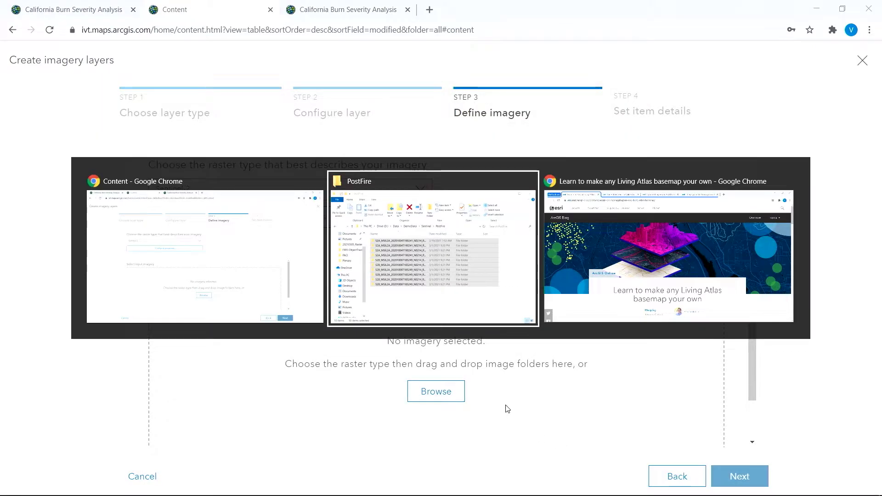
drag(436, 292, 649, 380)
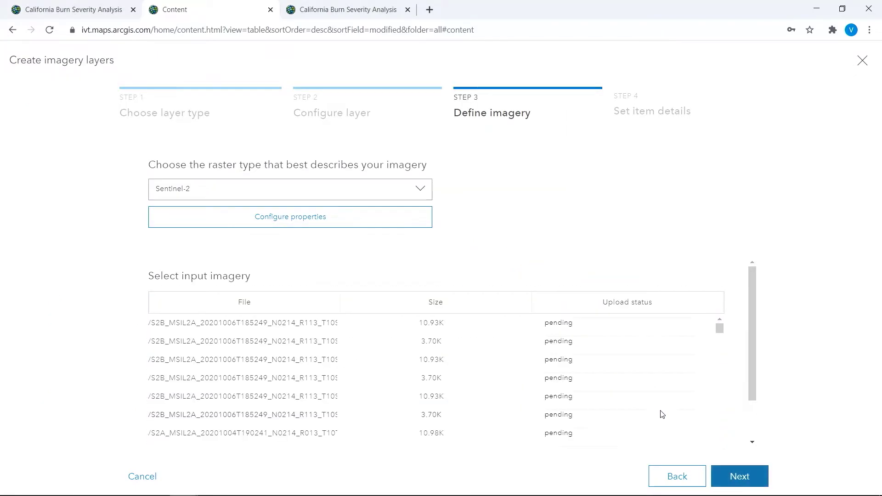
In item details, enter ssr as the title and add the Fires tag.
click(766, 480)
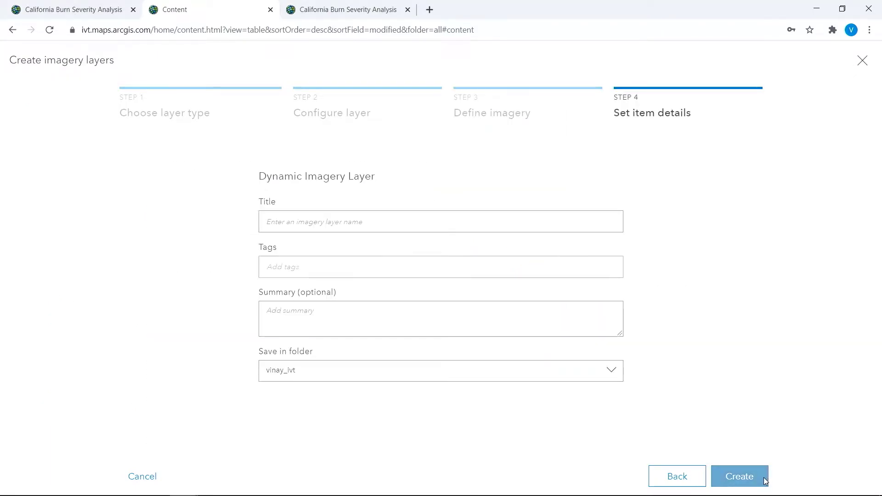
click(487, 225)
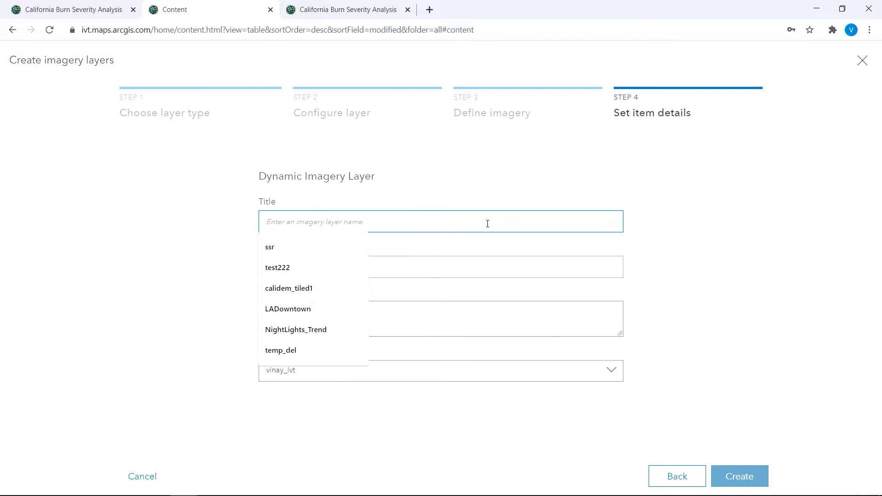
click(283, 247)
click(308, 265)
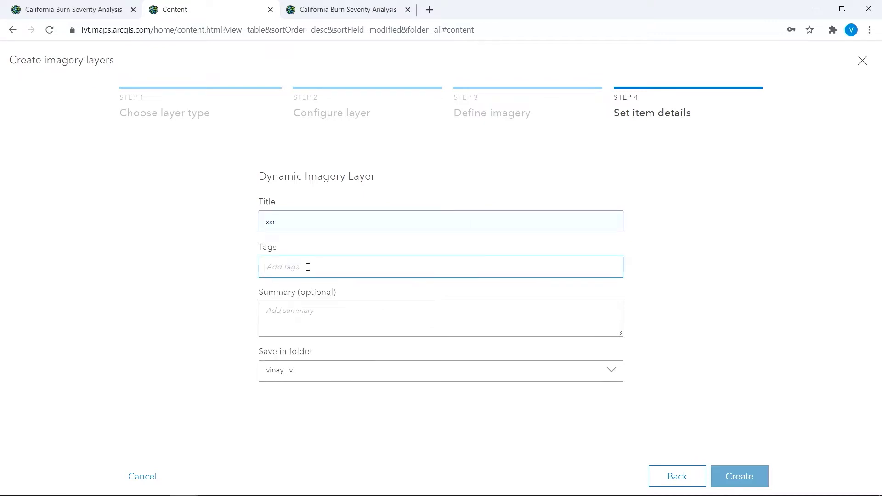
text(f)
click(298, 302)
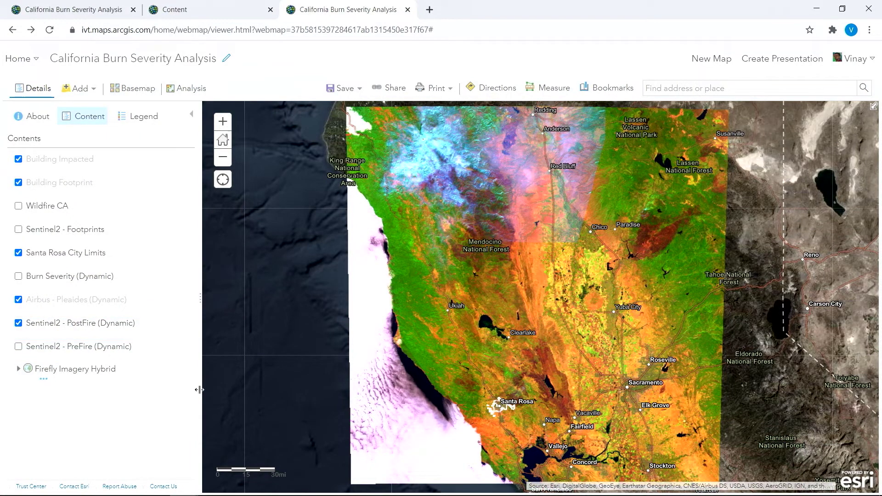
Zoom in around Santa Rosa and open the Raster Function Template editor under Raster Analysis.
drag(492, 377, 546, 415)
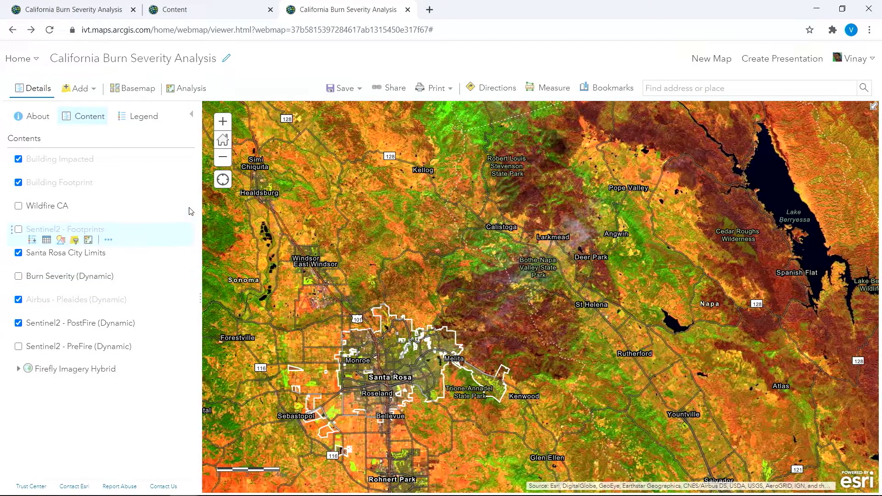
click(200, 91)
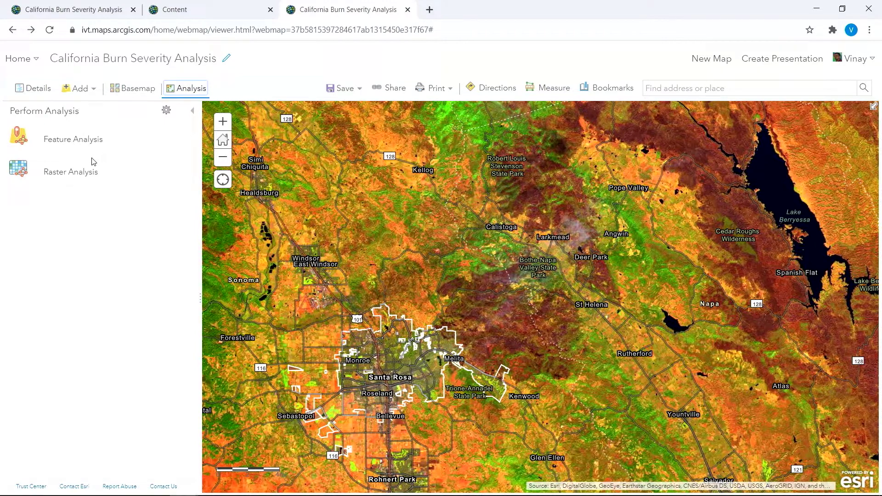
click(85, 171)
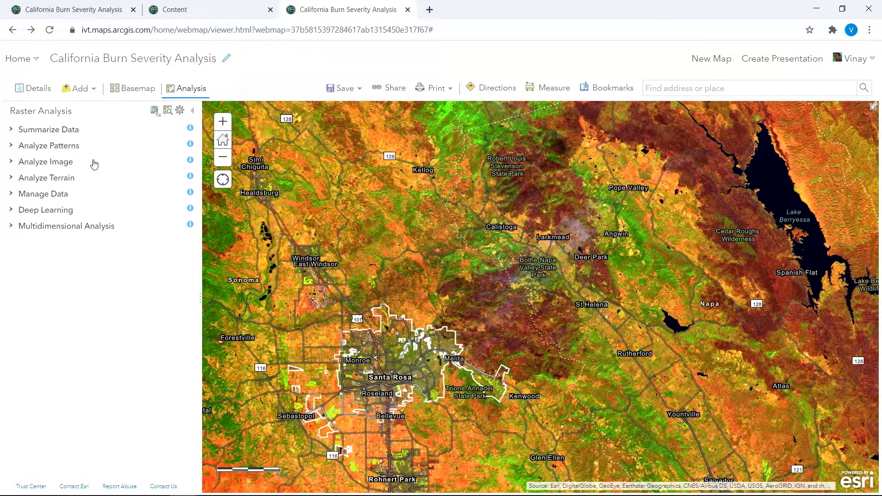
click(156, 113)
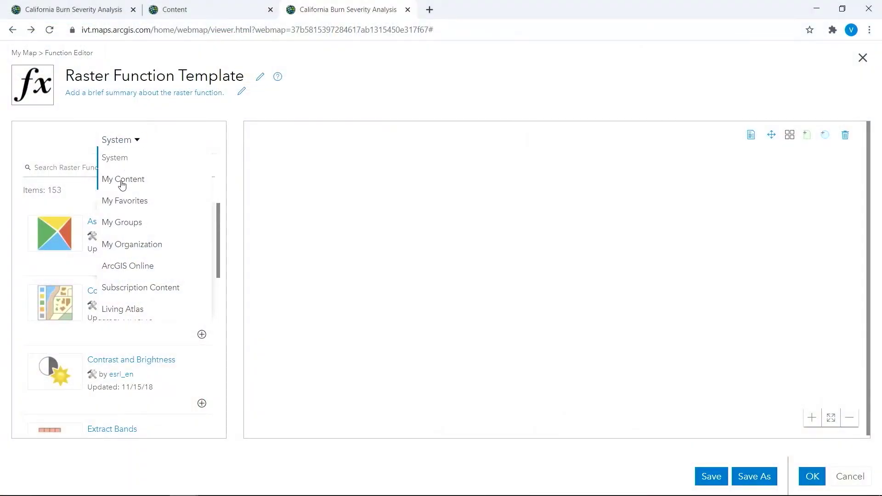
Add the Evaluate Burn Severity chain from My Content and open it as the Burn Severity tool.
click(120, 179)
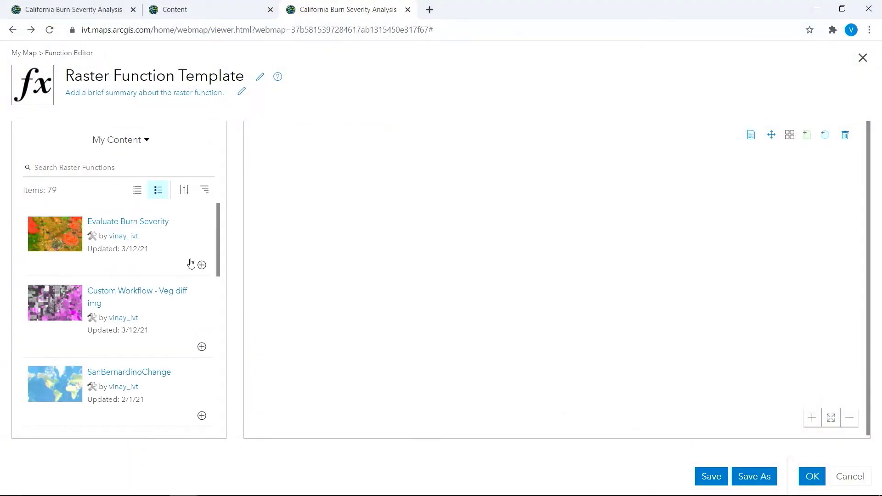
click(201, 266)
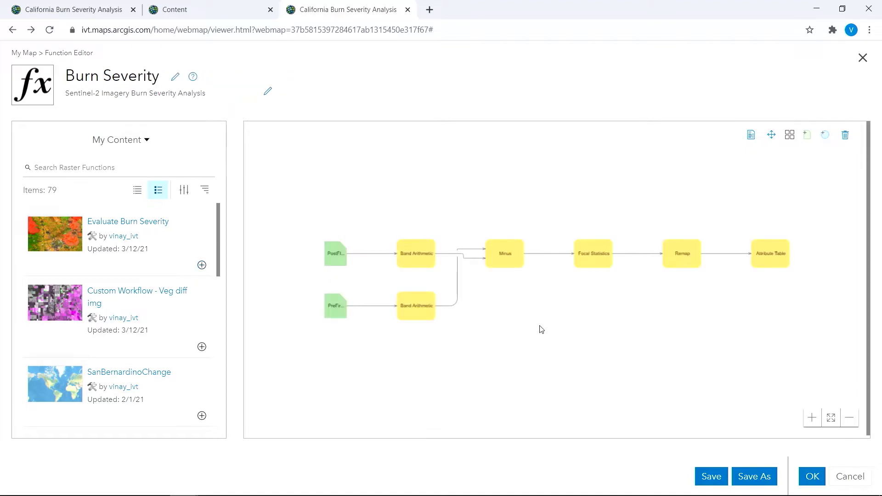
click(812, 477)
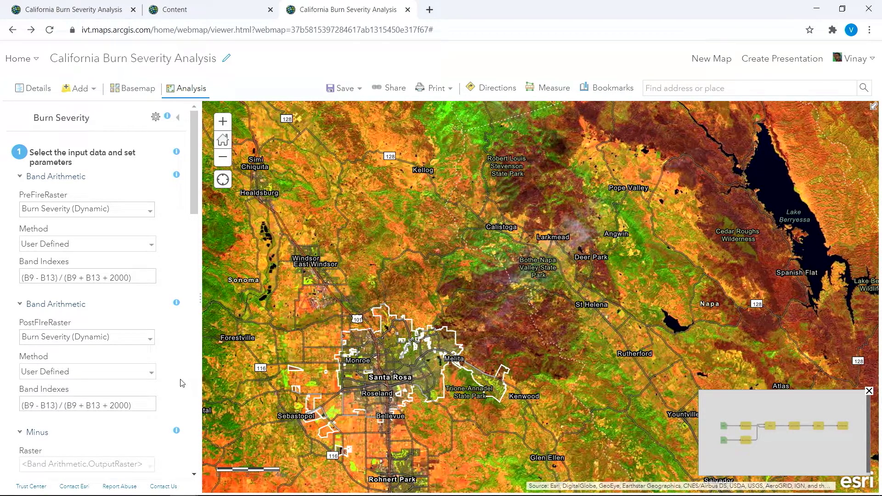
Run the analysis, view the Burn Severity (Dynamic) layer, and return to the Analysis tools.
scroll(183, 383, down, 20)
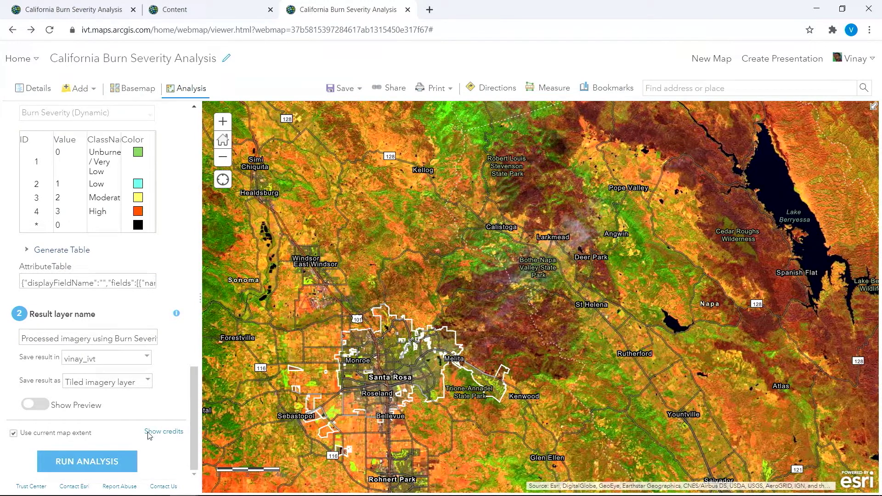
click(35, 89)
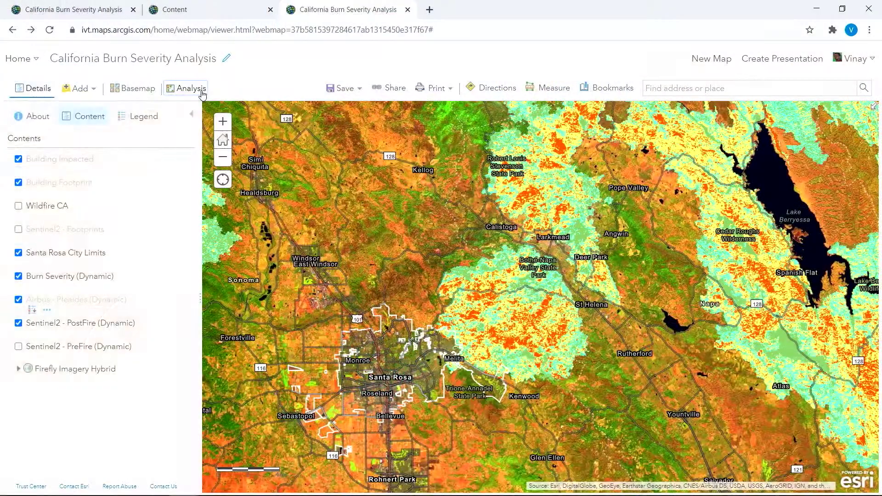
click(201, 92)
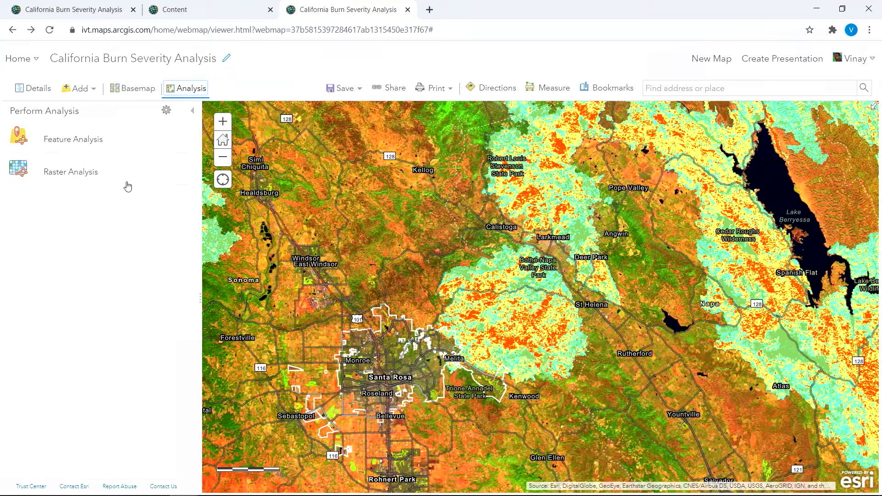
Open Detect Objects Using Deep Learning with Airbus - Pleiades (Dynamic) as the input imagery.
click(97, 173)
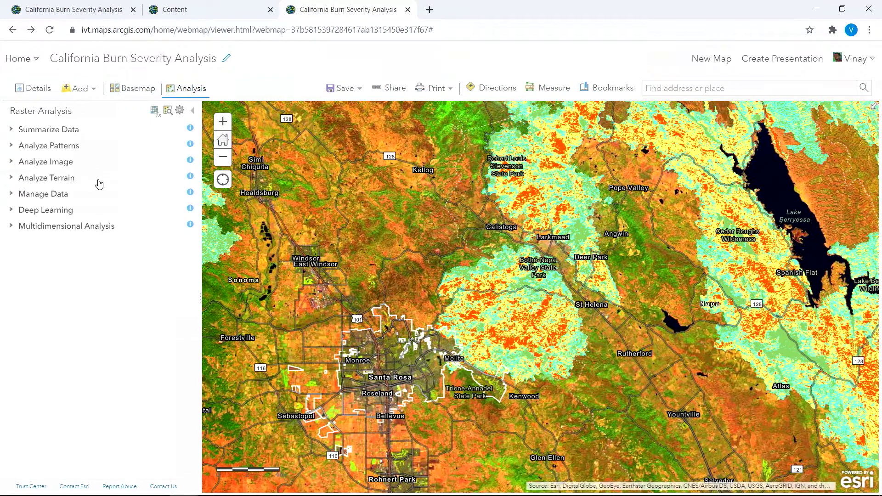
click(97, 218)
click(135, 296)
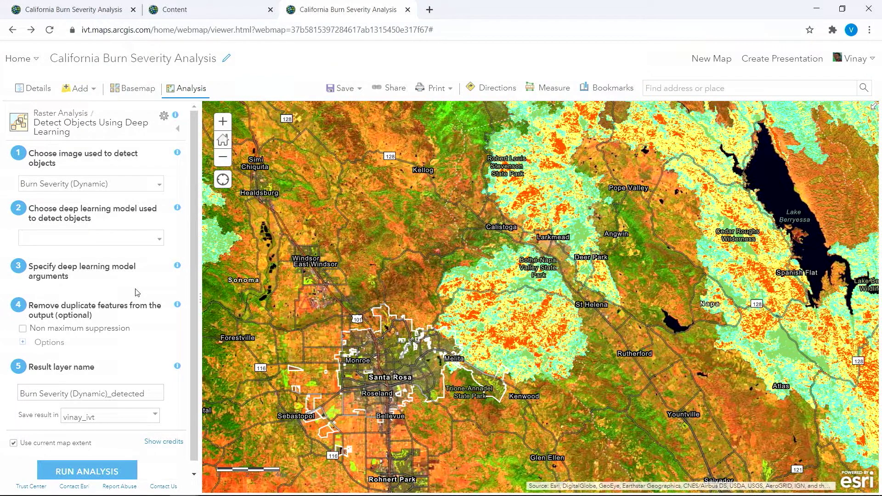
click(161, 184)
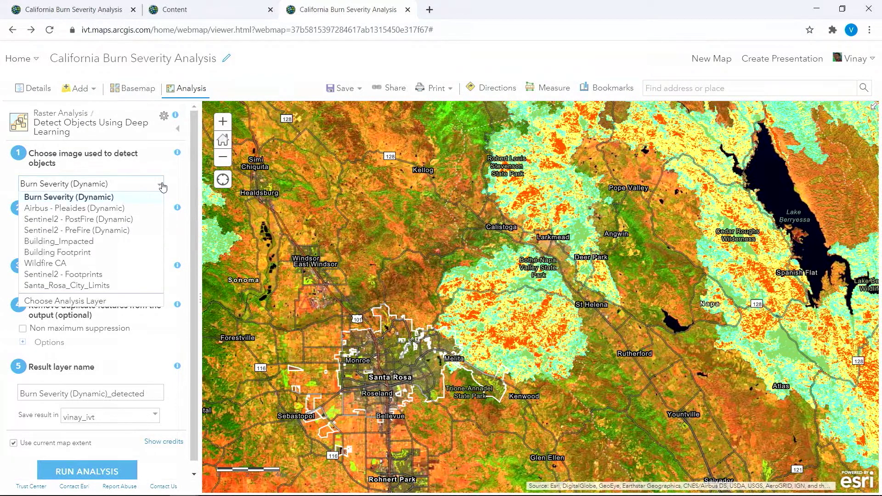
click(138, 208)
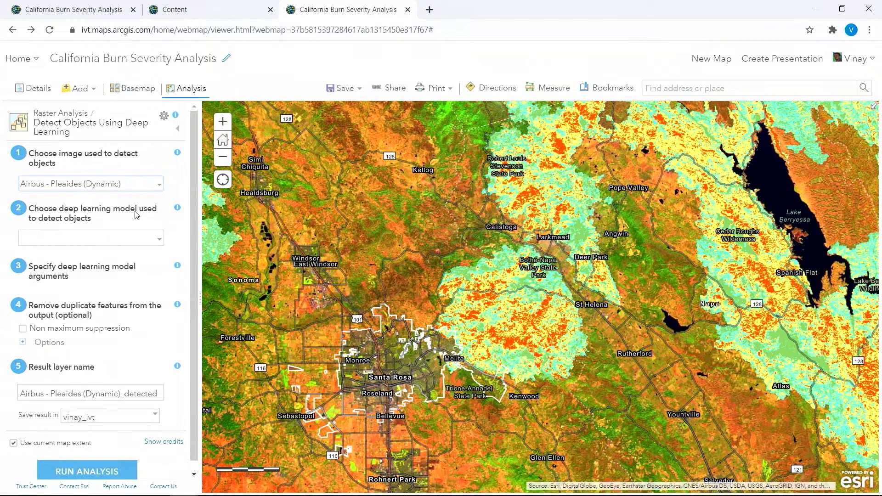
Choose the Building Footprint Extraction - USA model from Living Atlas.
click(128, 239)
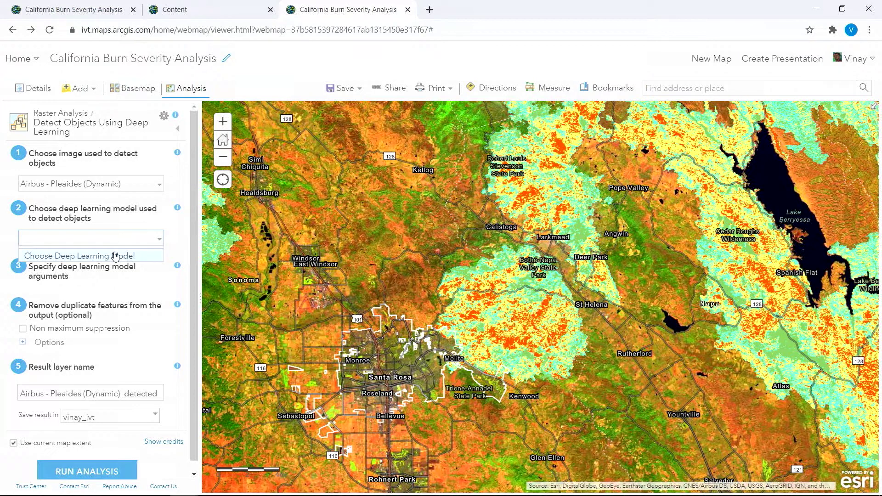
click(115, 256)
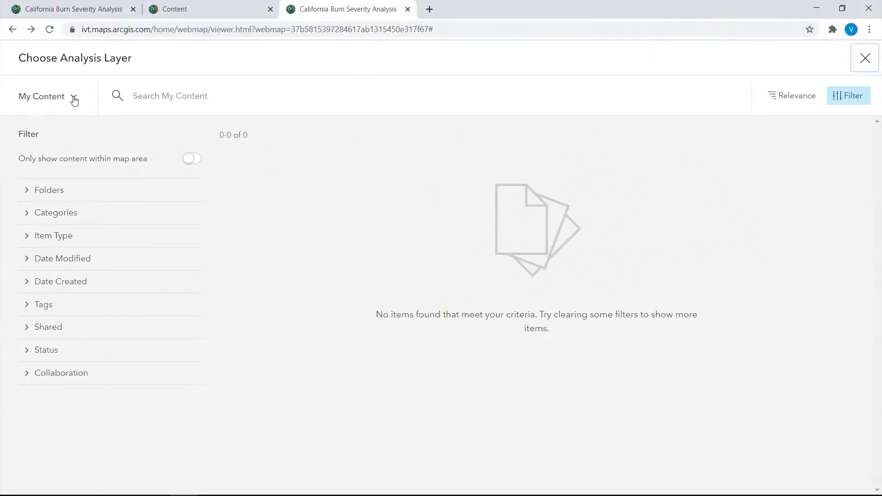
click(72, 98)
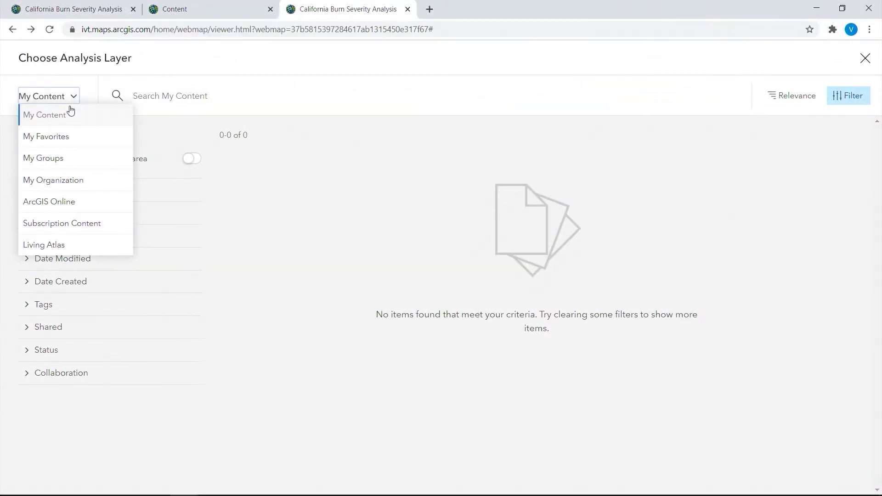
click(59, 248)
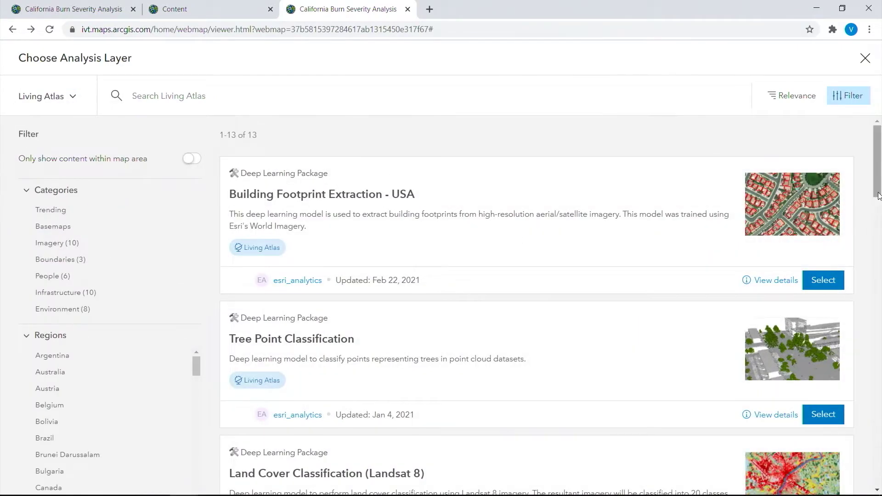
drag(878, 194, 880, 230)
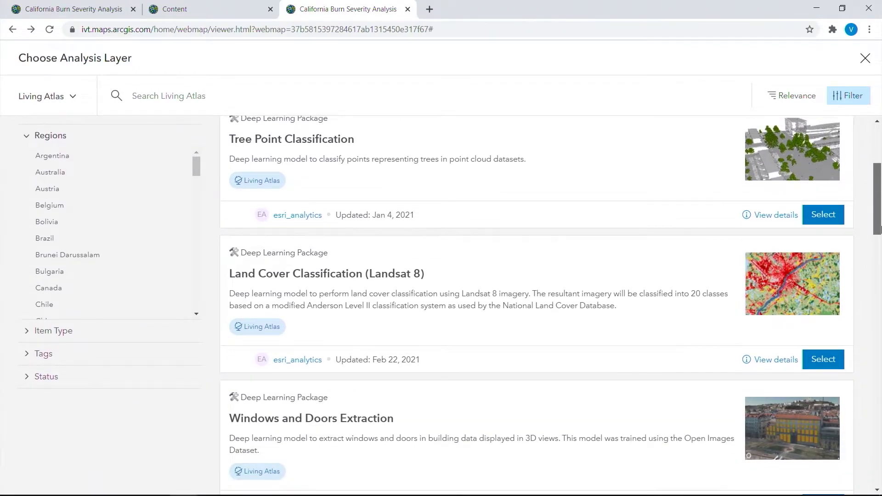
drag(879, 229, 879, 191)
click(816, 285)
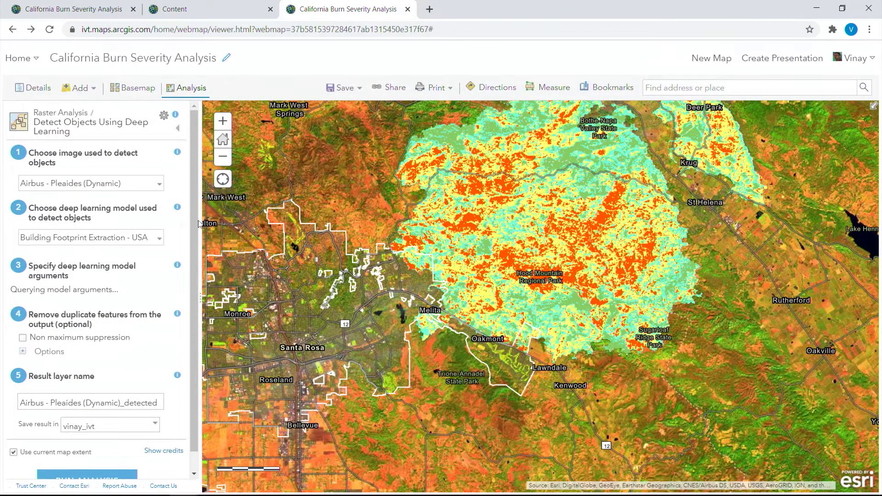
Return to the layer list and zoom in along Sonoma Hwy near Melita.
click(31, 92)
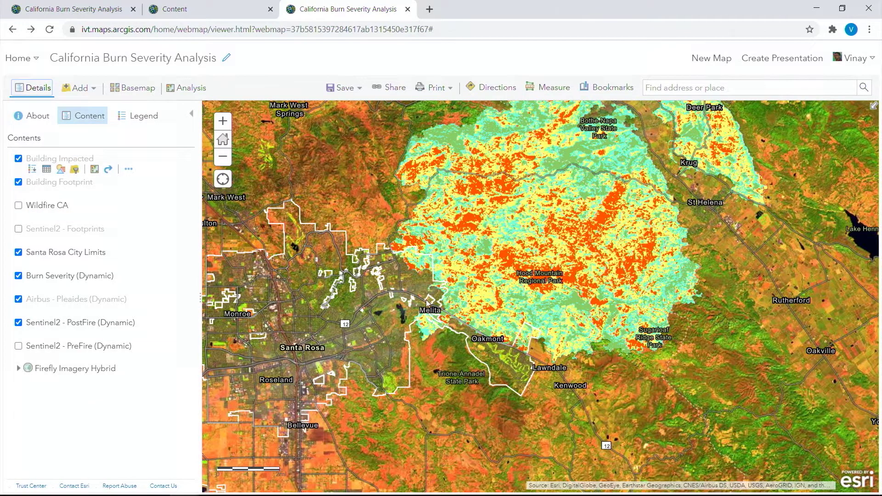
scroll(471, 333, up, 4)
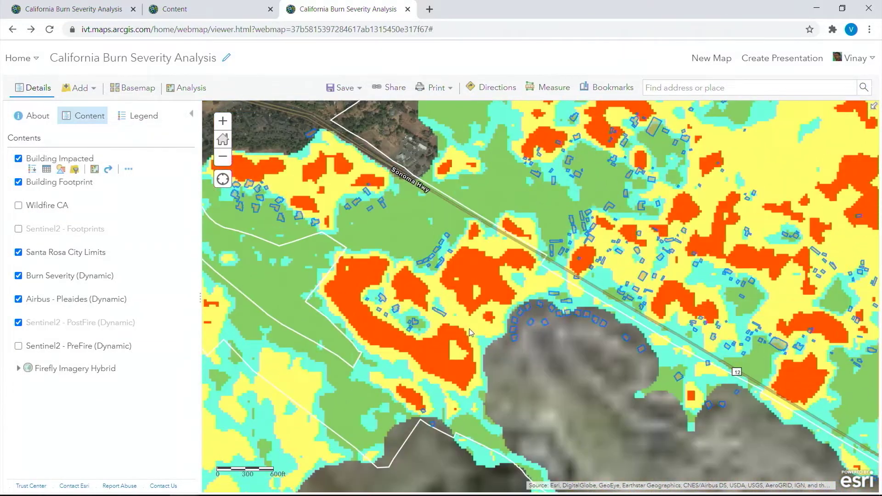